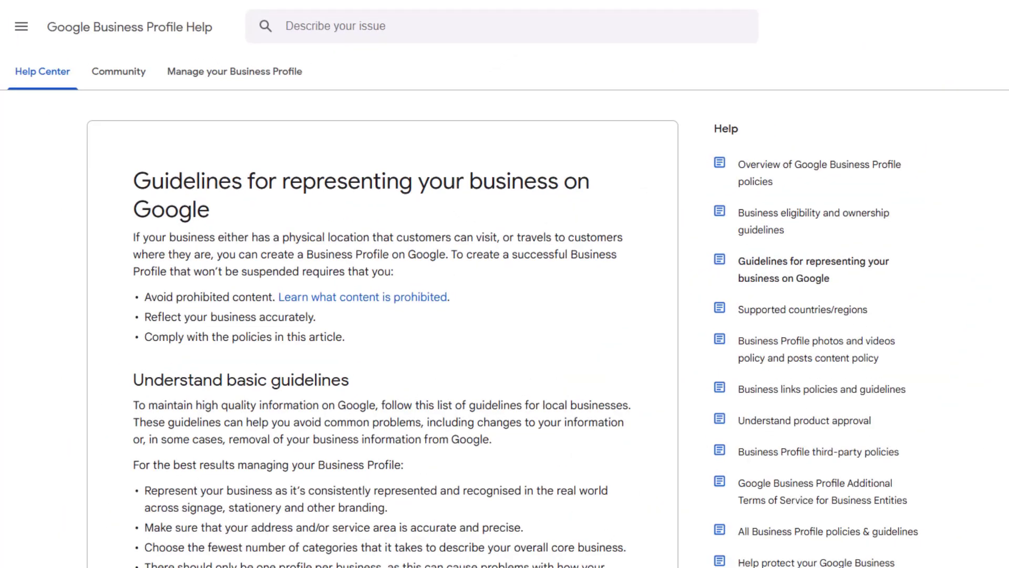
# Expand the Business description, Name and Address guidelines in the help article
pyautogui.scroll(-15, 654, 195)
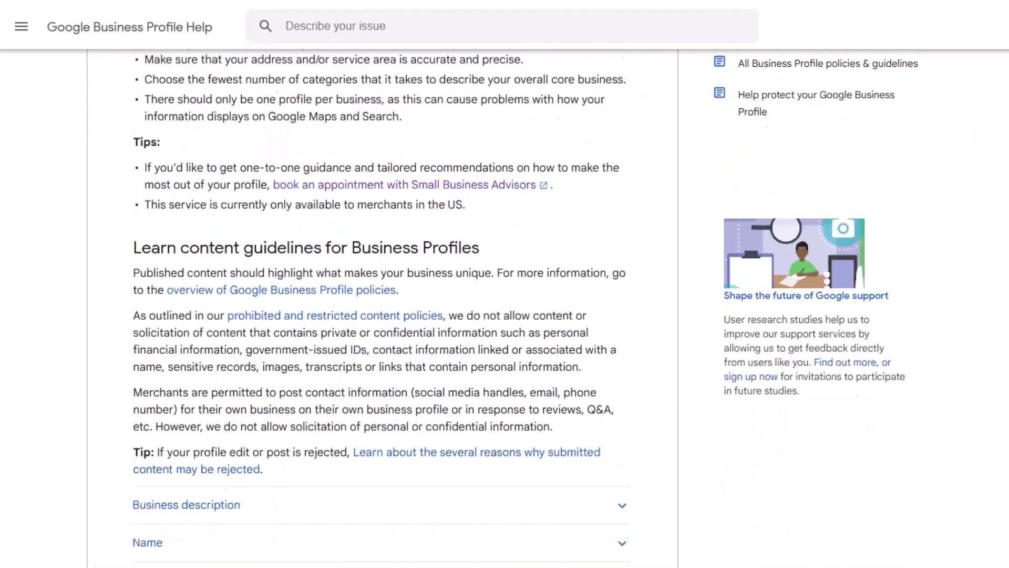
pyautogui.click(622, 118)
pyautogui.click(625, 410)
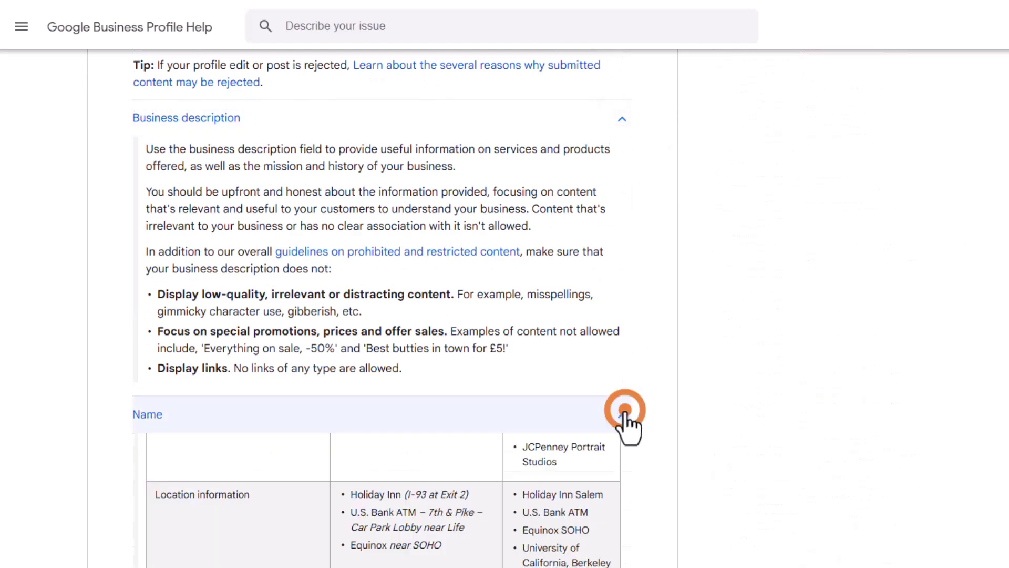
pyautogui.scroll(-20, 383, 310)
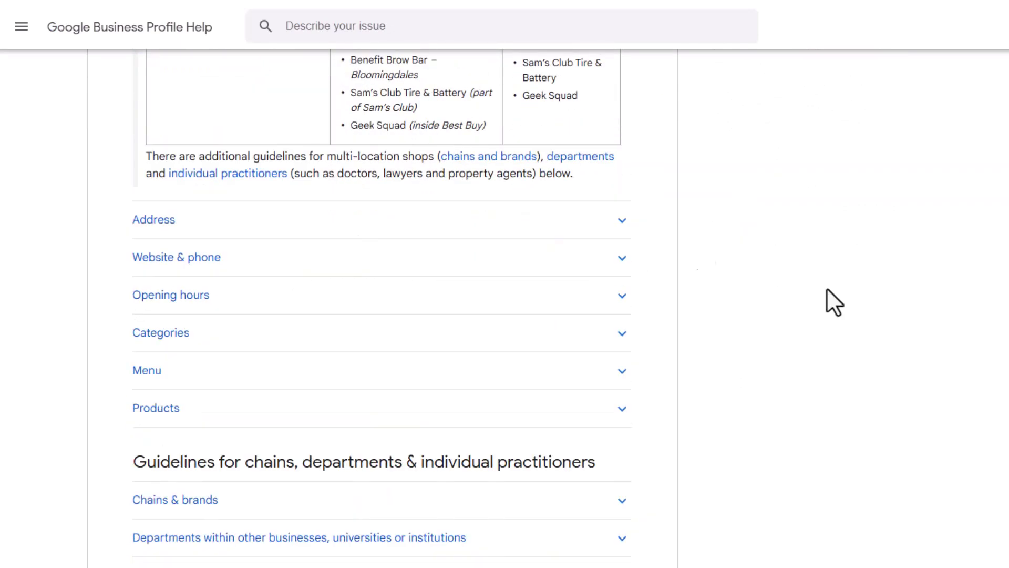
pyautogui.click(620, 221)
pyautogui.scroll(-15, 382, 310)
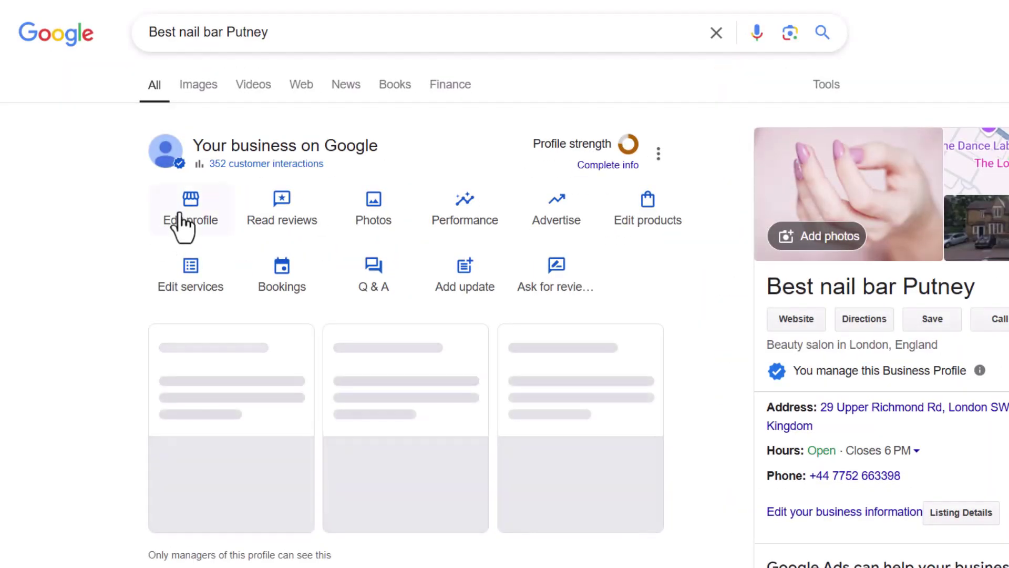
# Edit the Best nail bar Putney profile's business location from its Location tab
pyautogui.click(179, 210)
pyautogui.click(476, 113)
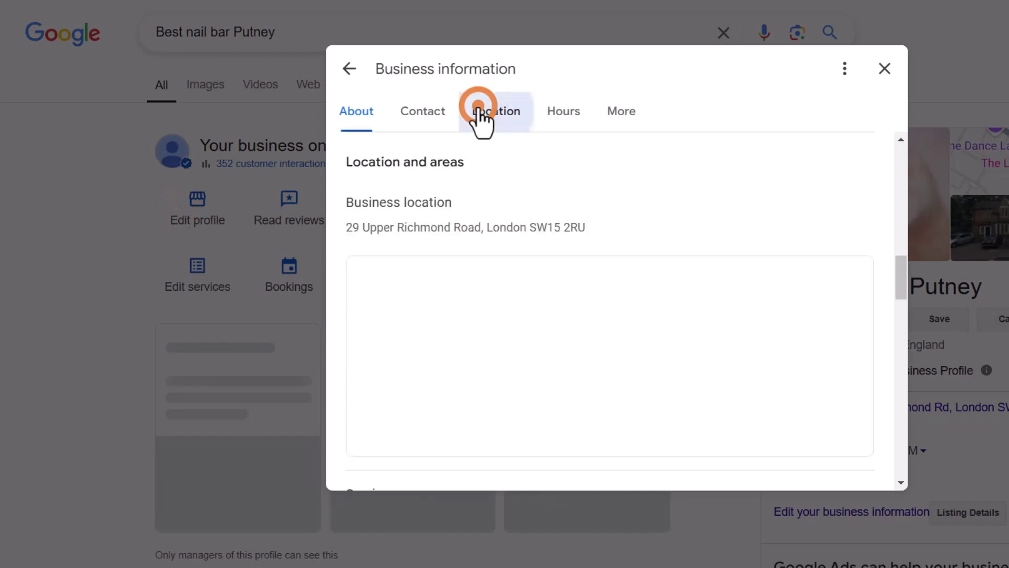
pyautogui.click(469, 203)
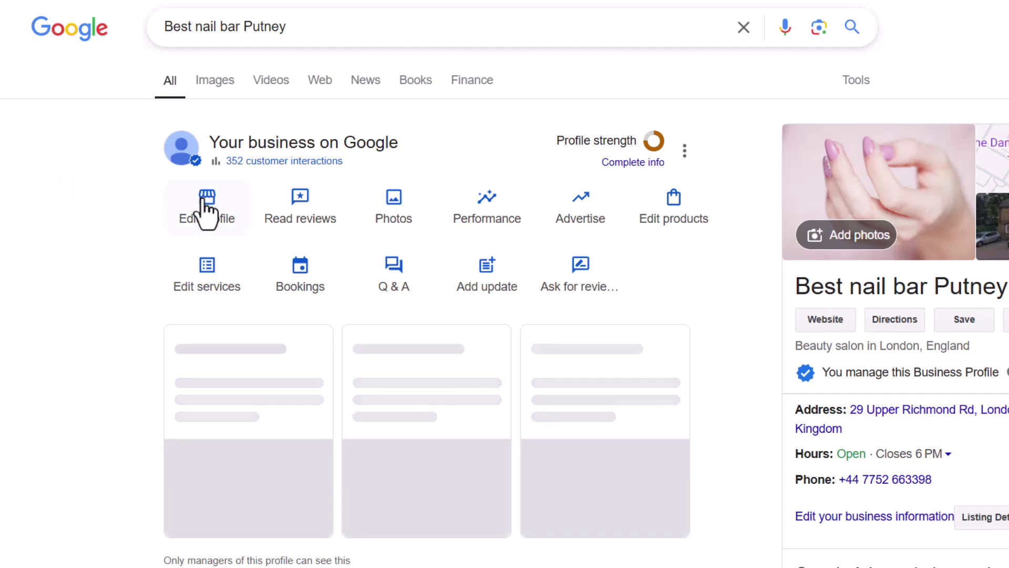
# Edit the Best nail bar Putney business name, then its business categories
pyautogui.click(201, 198)
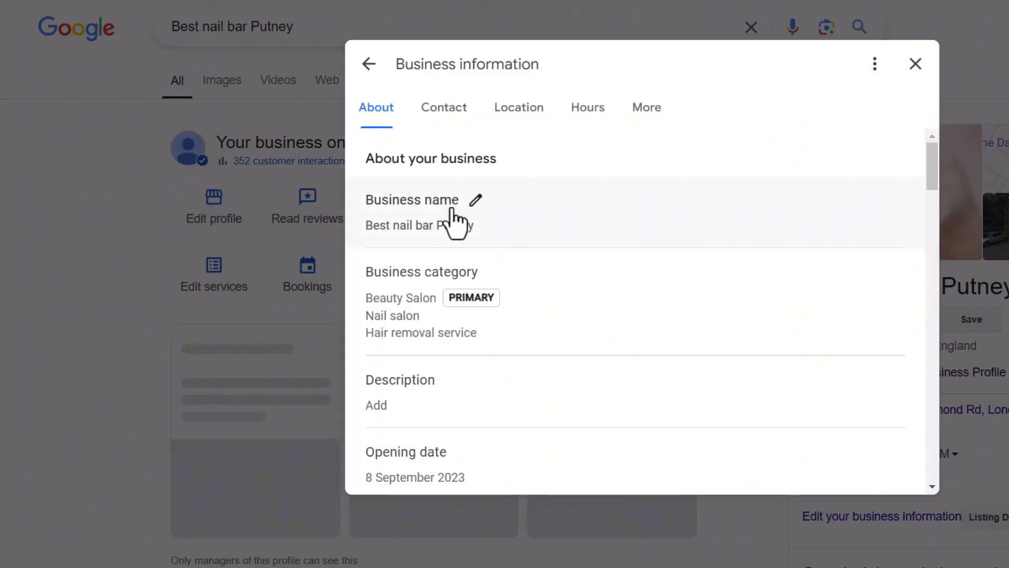
pyautogui.click(470, 205)
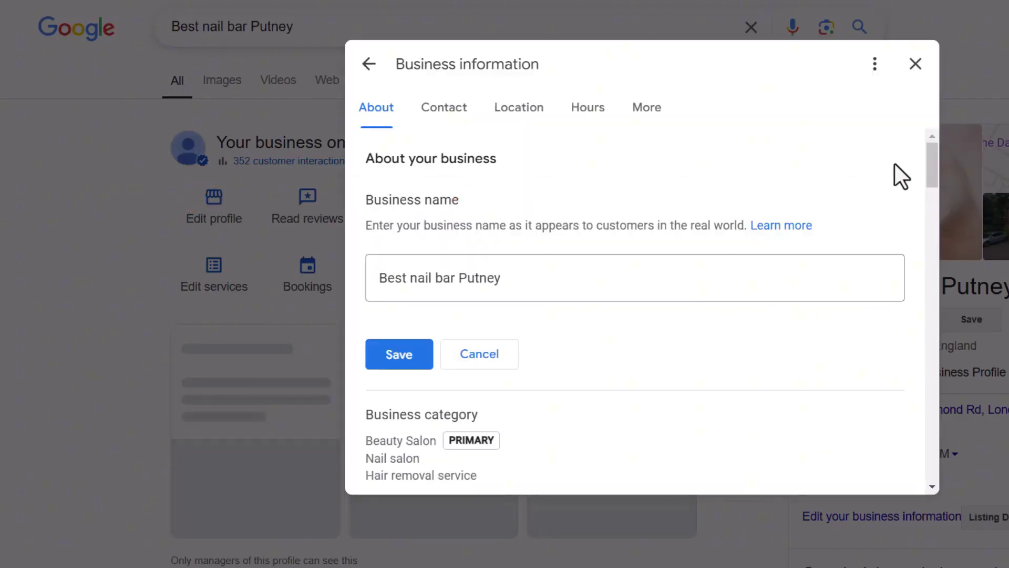
pyautogui.moveTo(929, 156); pyautogui.dragTo(932, 185)
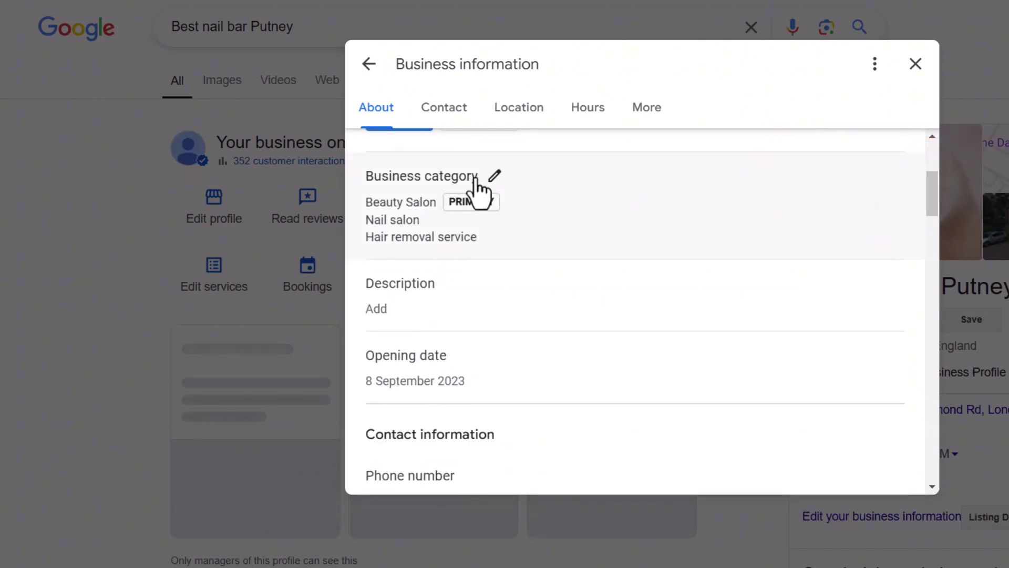
pyautogui.click(495, 180)
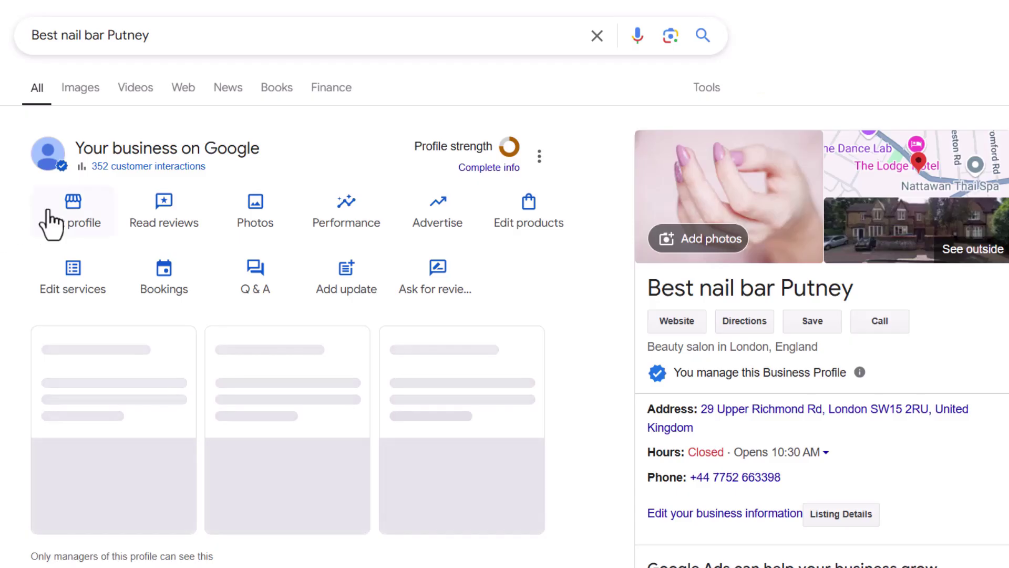
# Edit the Best nail bar Putney profile from the Your business on Google panel
pyautogui.click(55, 205)
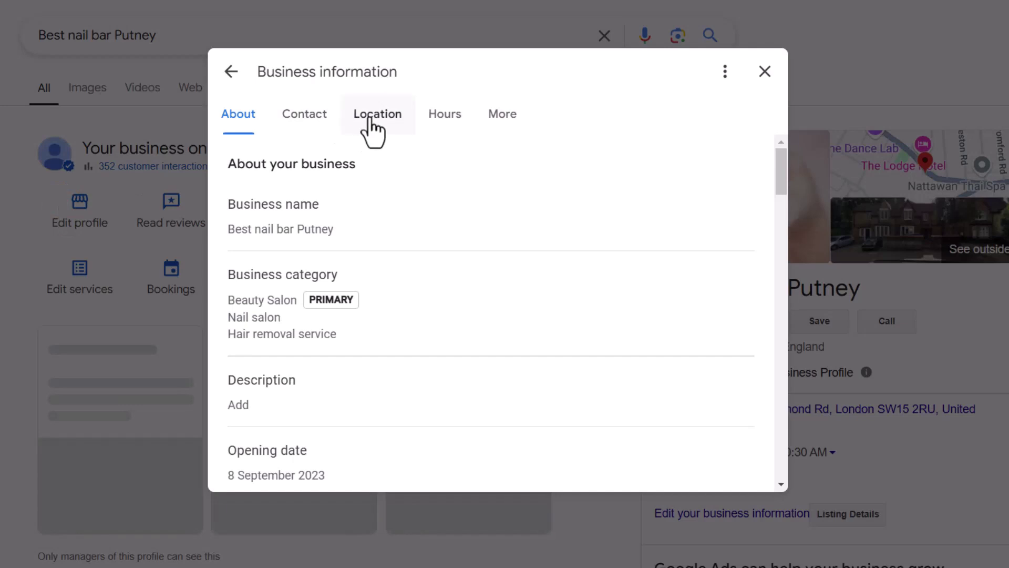
# Turn off 'Show business address to customers' in the Location tab
pyautogui.click(373, 129)
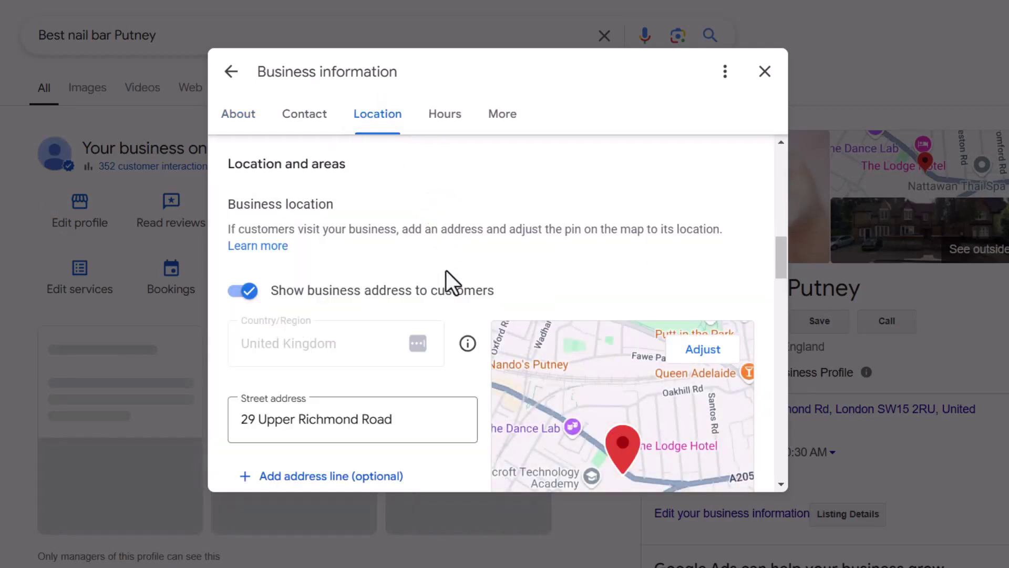
pyautogui.click(241, 291)
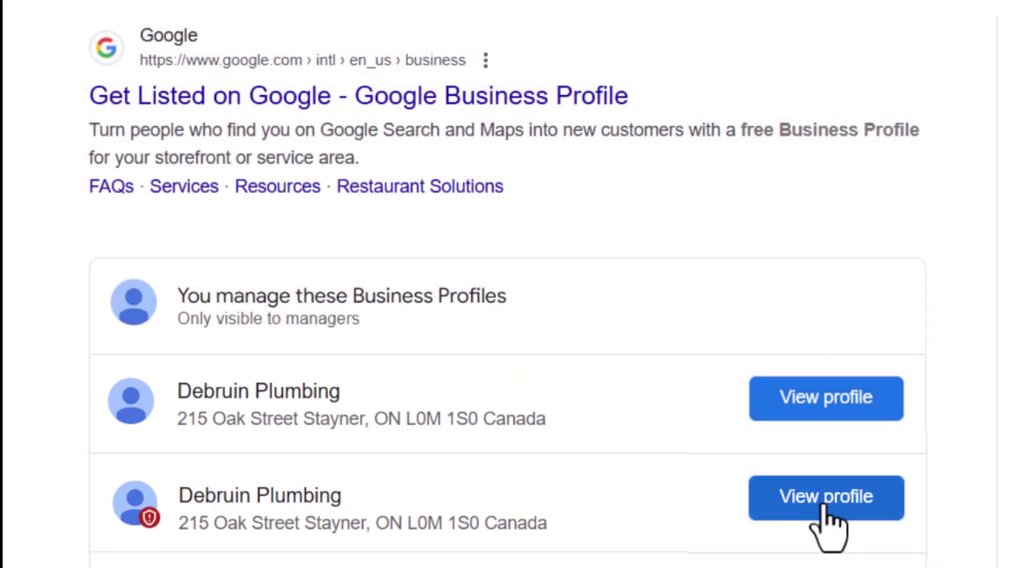
# View the second Debruin Plumbing profile in the managed profiles list
pyautogui.click(824, 505)
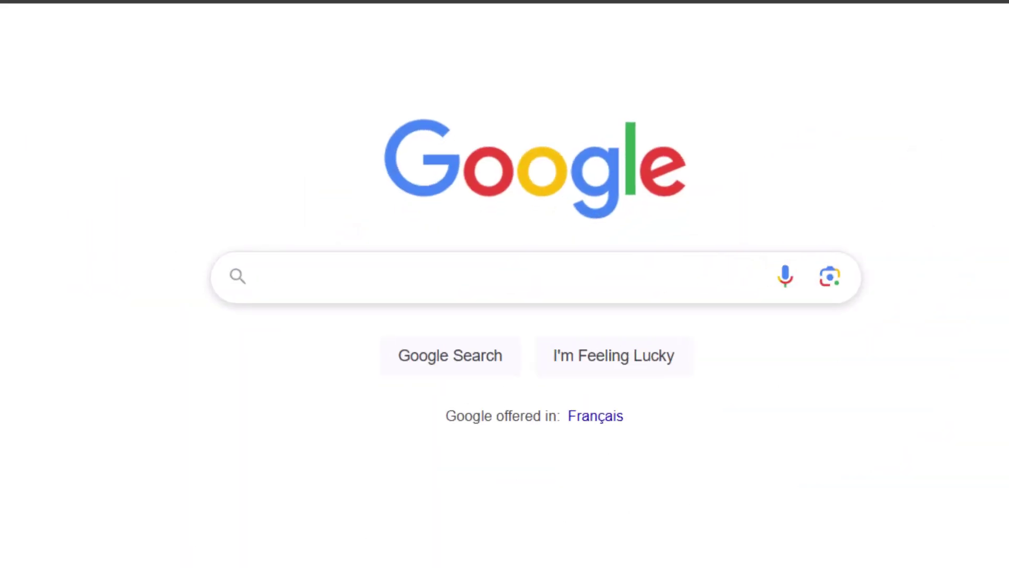
# Sign in and reach Remove profile content and managers for the suspended Debruin Plumbing profile
pyautogui.click(821, 60)
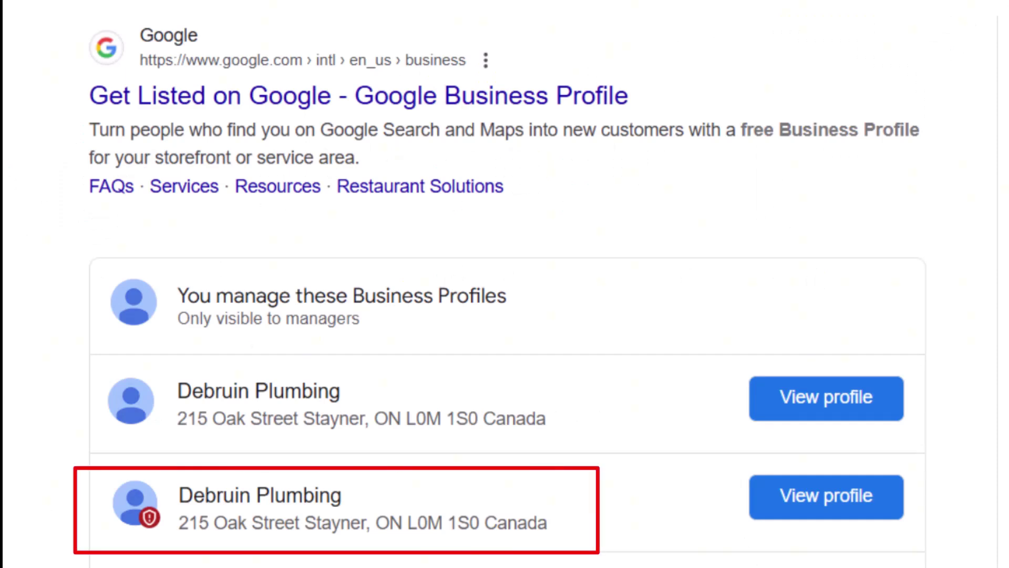
pyautogui.click(824, 506)
pyautogui.click(622, 129)
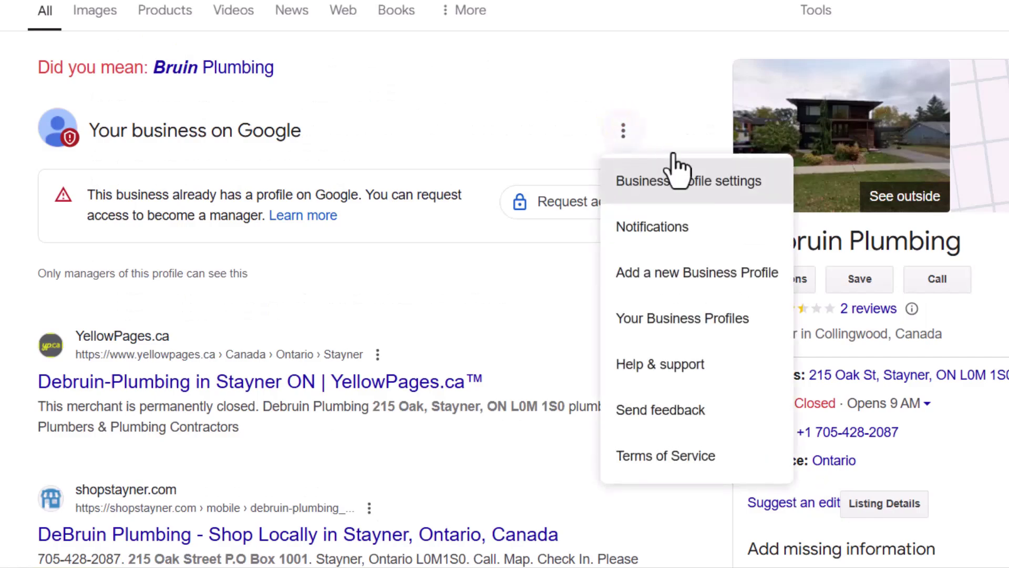
pyautogui.click(709, 178)
pyautogui.click(605, 181)
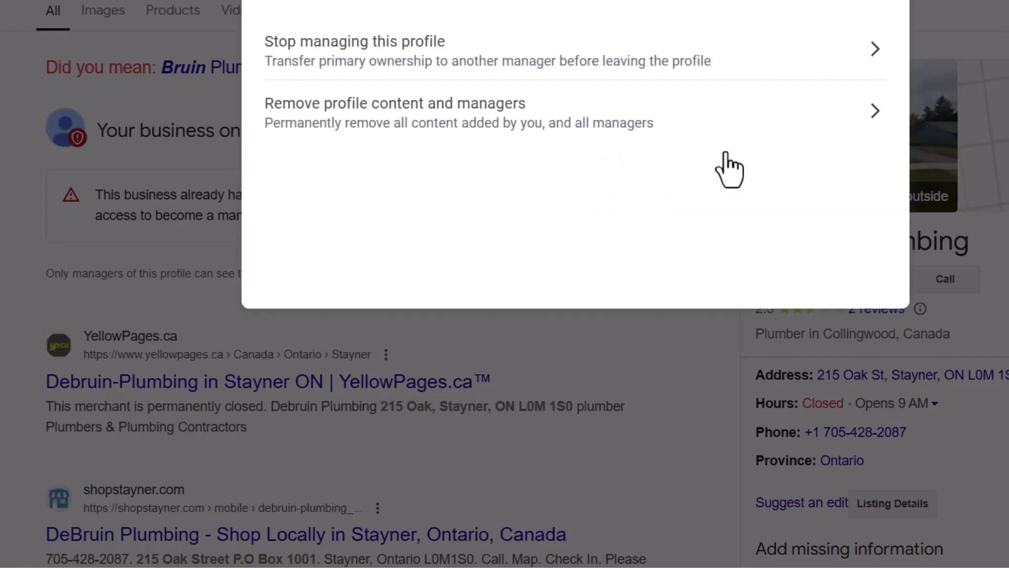
pyautogui.click(876, 129)
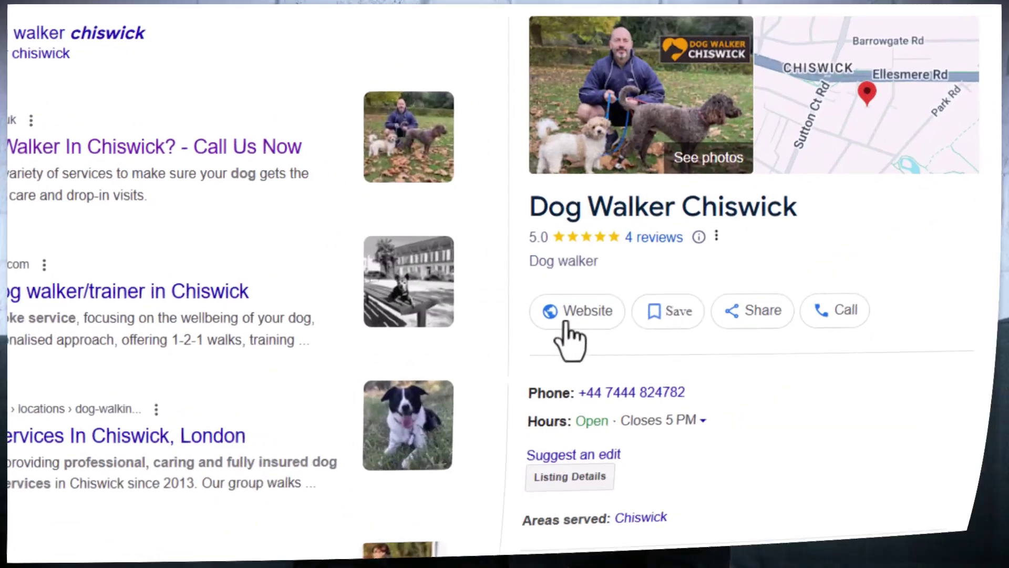
# Visit the Dog Walker Chiswick website from its business panel
pyautogui.click(574, 332)
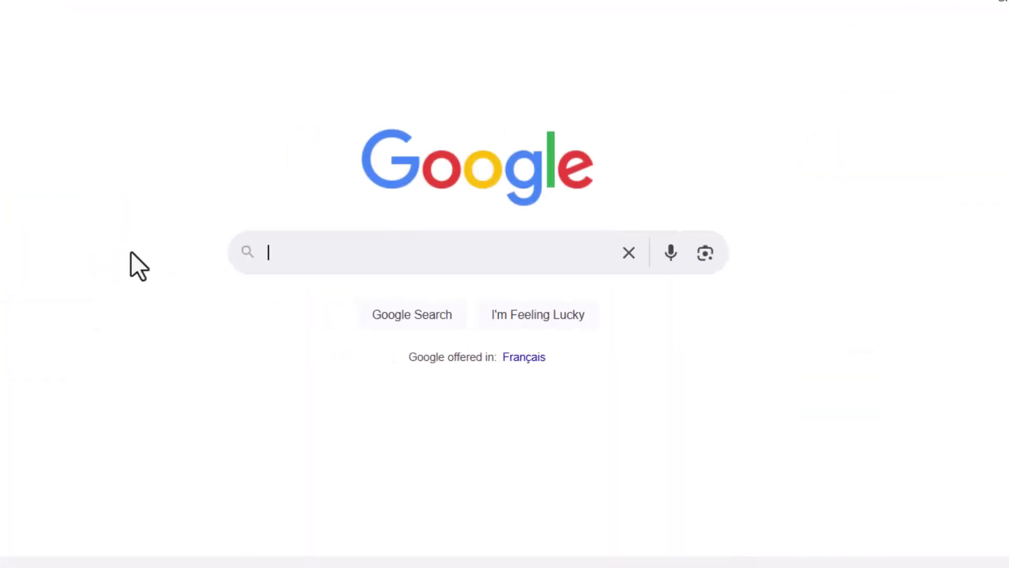
# Search Google for 'free website malware scanner'
pyautogui.write('free web')
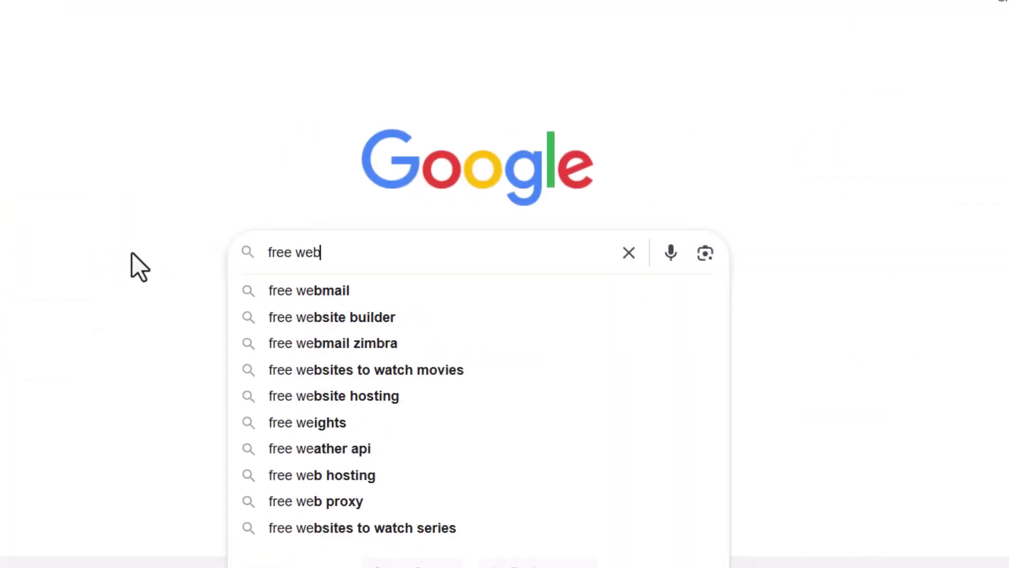
pyautogui.write('site malware scanner')
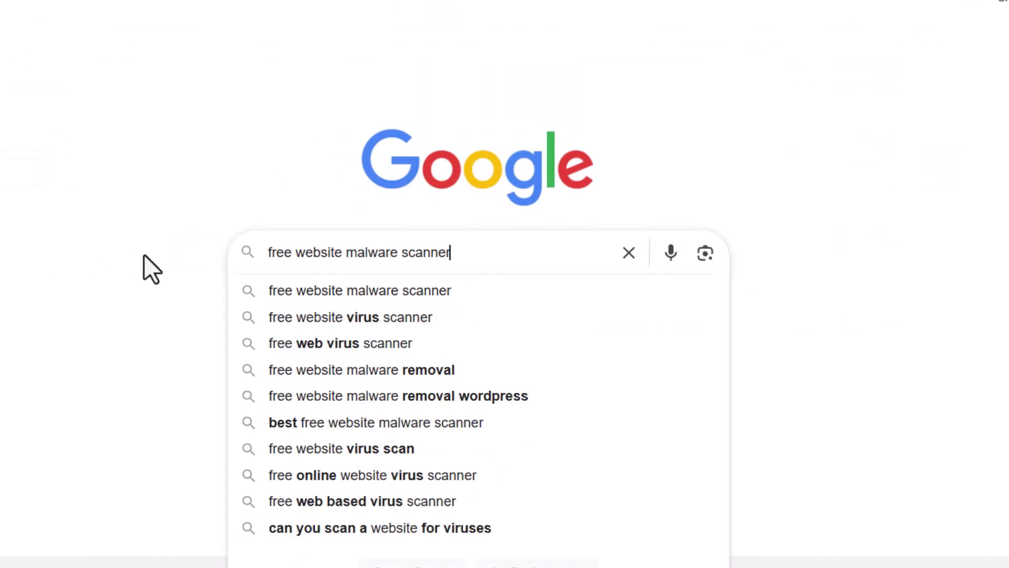
pyautogui.click(291, 297)
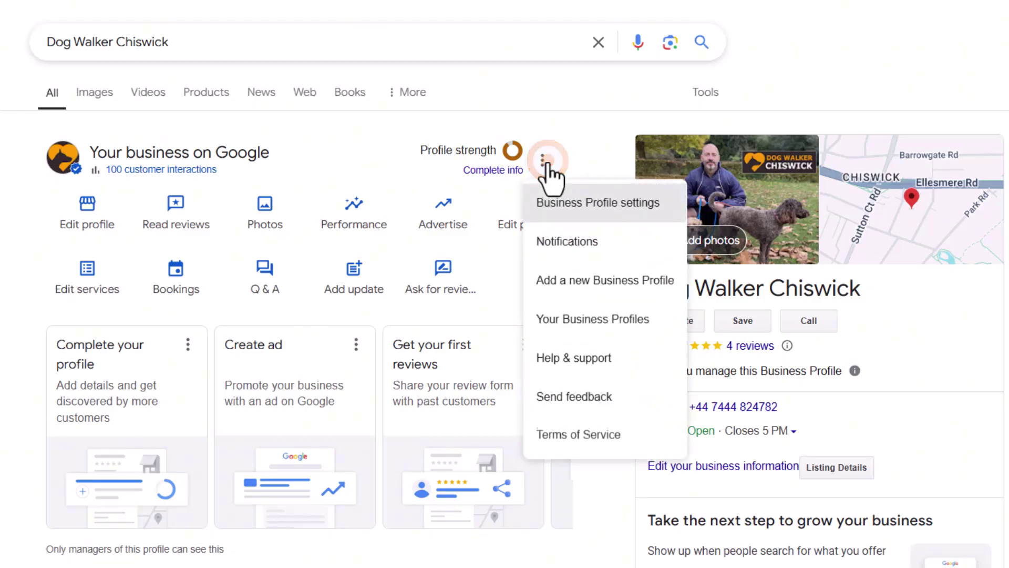
# Open Dog Walker Chiswick's Business Profile settings to review who has access
pyautogui.click(601, 199)
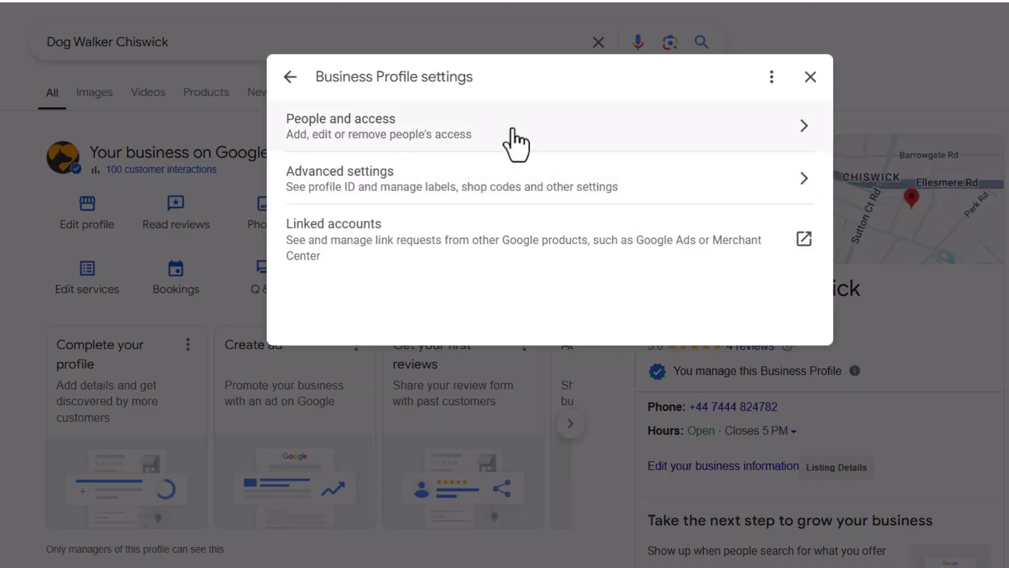
pyautogui.click(513, 141)
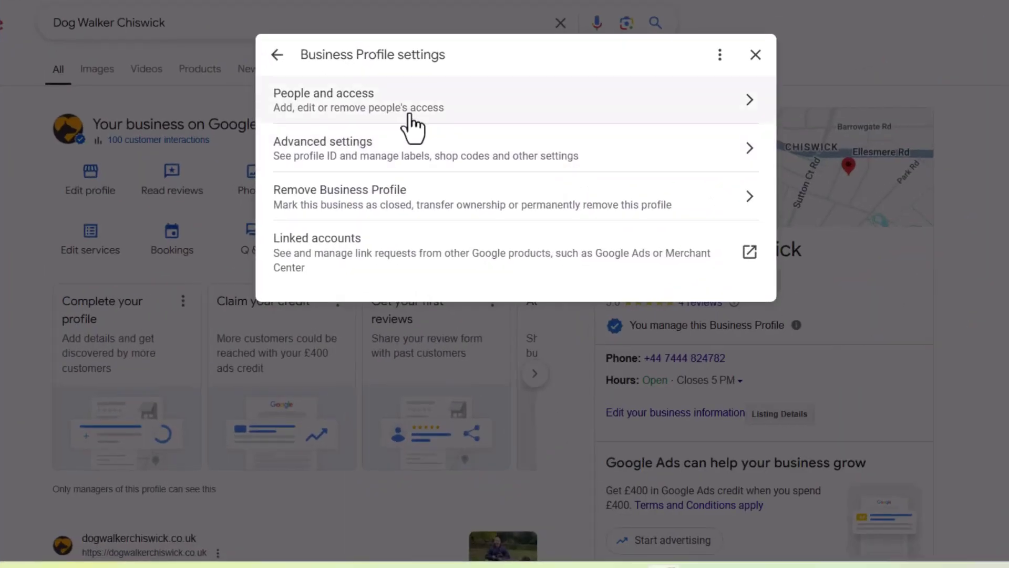
# Remove the unknown manager from Dog Walker Chiswick's People and access list and confirm the removal
pyautogui.click(420, 131)
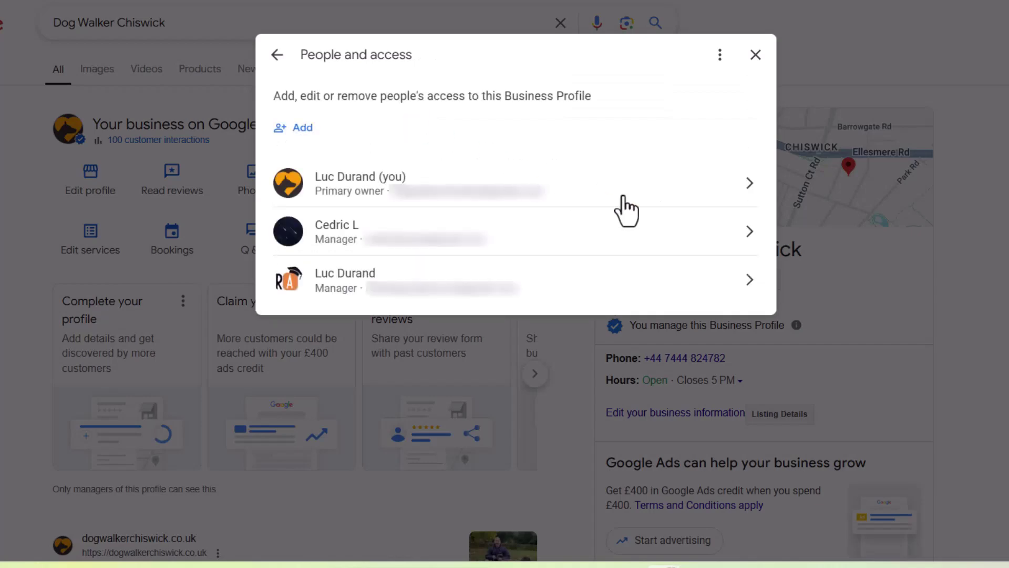
pyautogui.click(708, 241)
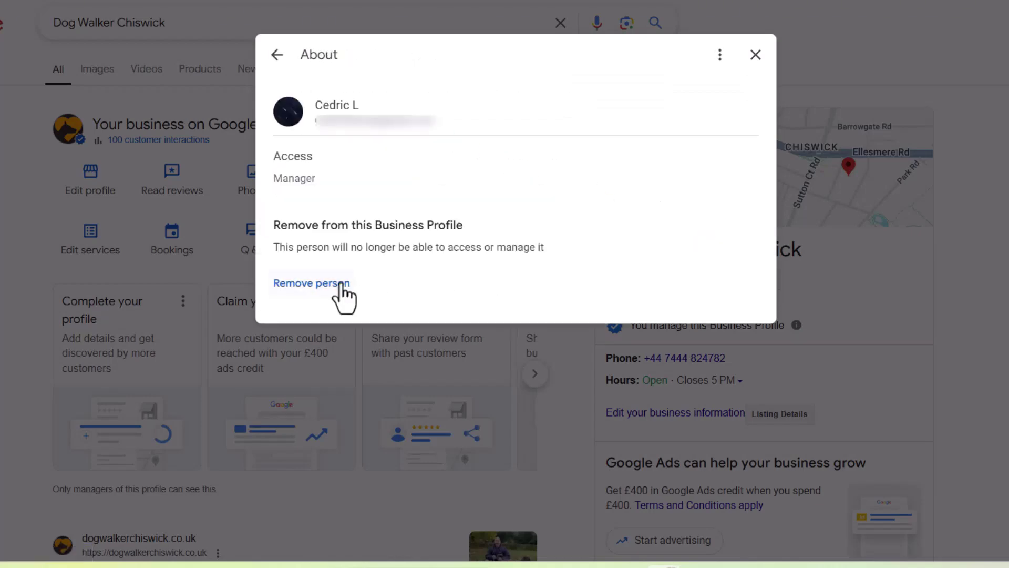
pyautogui.click(340, 283)
pyautogui.click(695, 318)
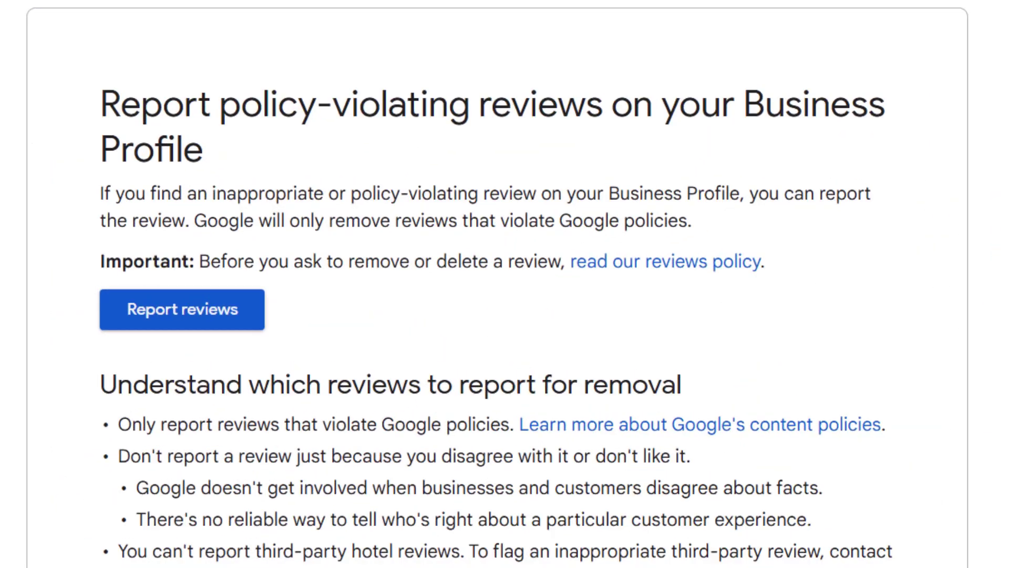
# Start the Report reviews flow from the 'Report policy-violating reviews on your Business Profile' help page
pyautogui.click(218, 320)
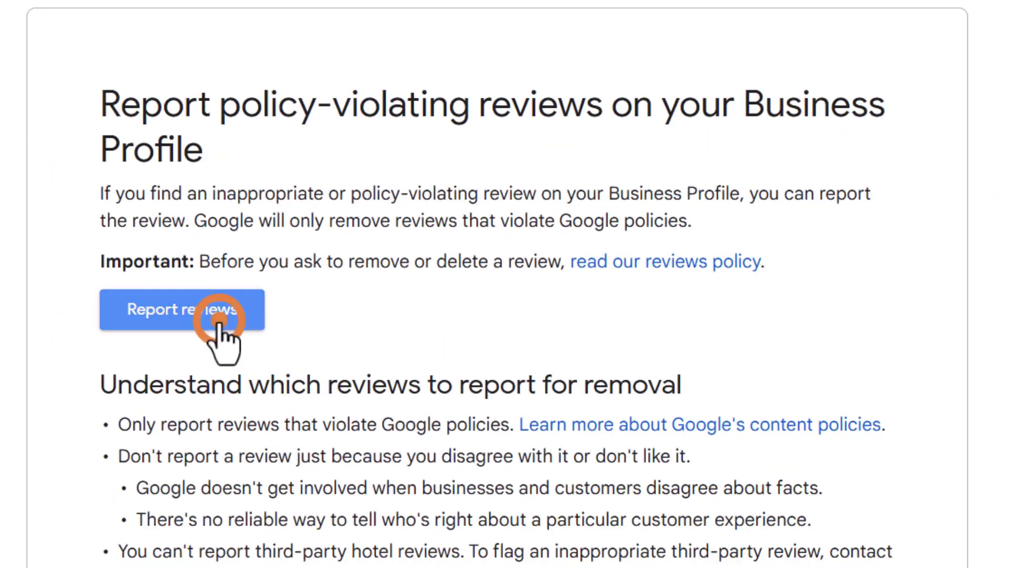